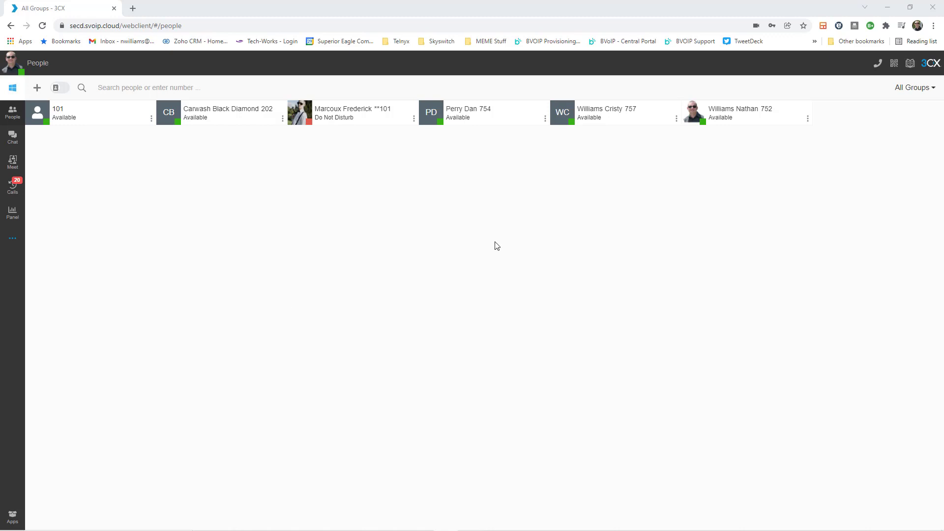
Filter People to the Outside Sales Calls group, then back to All Groups.
click(923, 88)
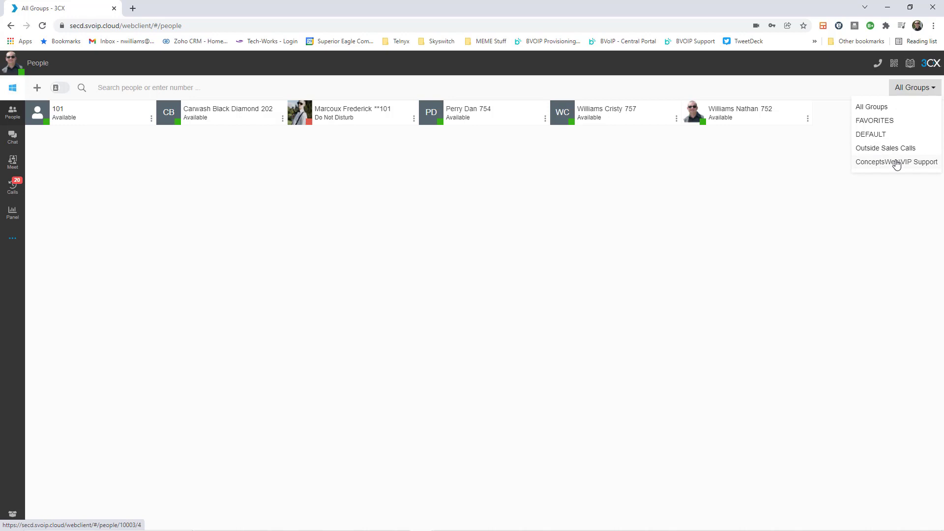
click(878, 150)
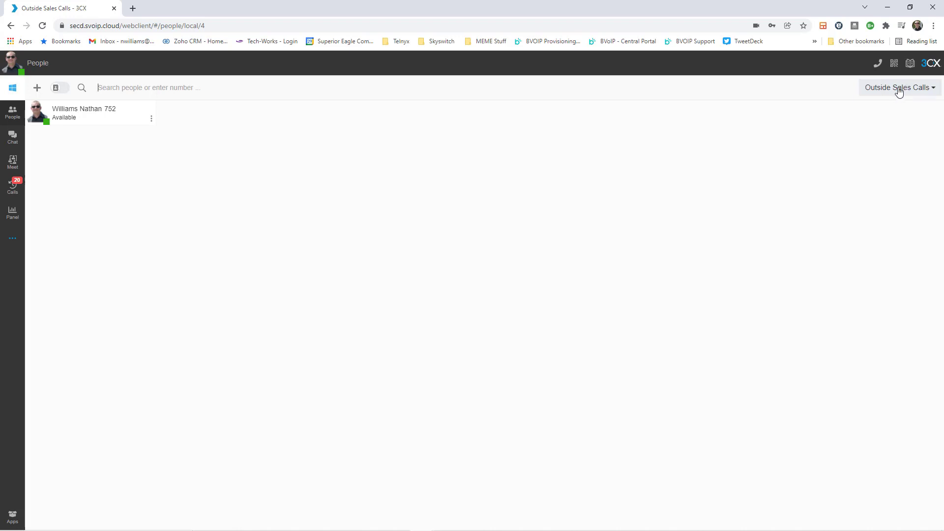
click(899, 88)
click(892, 105)
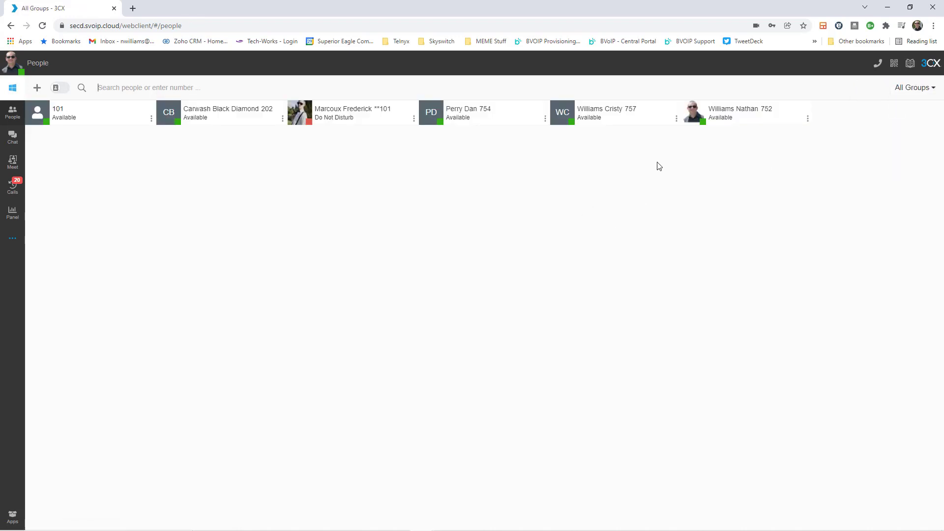
Check extension 754's actions menu, start a chat with them, then return to People.
click(546, 119)
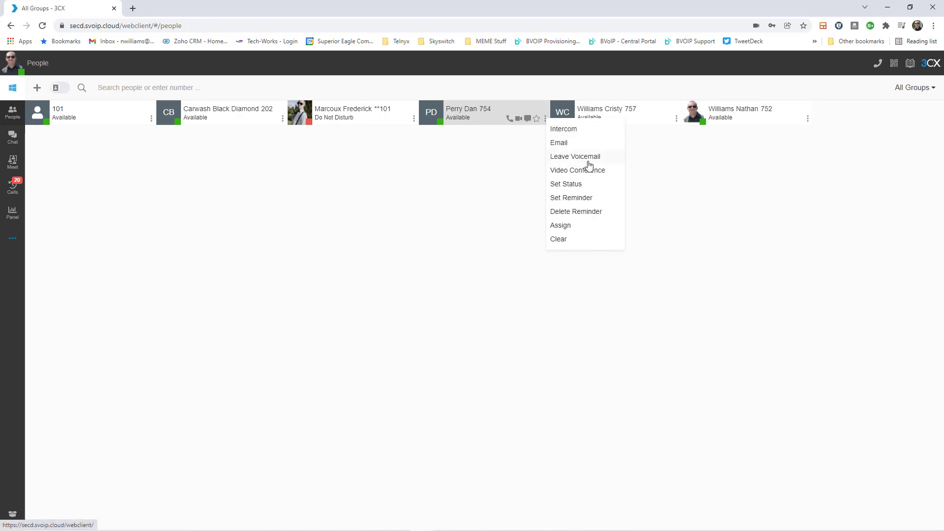
click(515, 143)
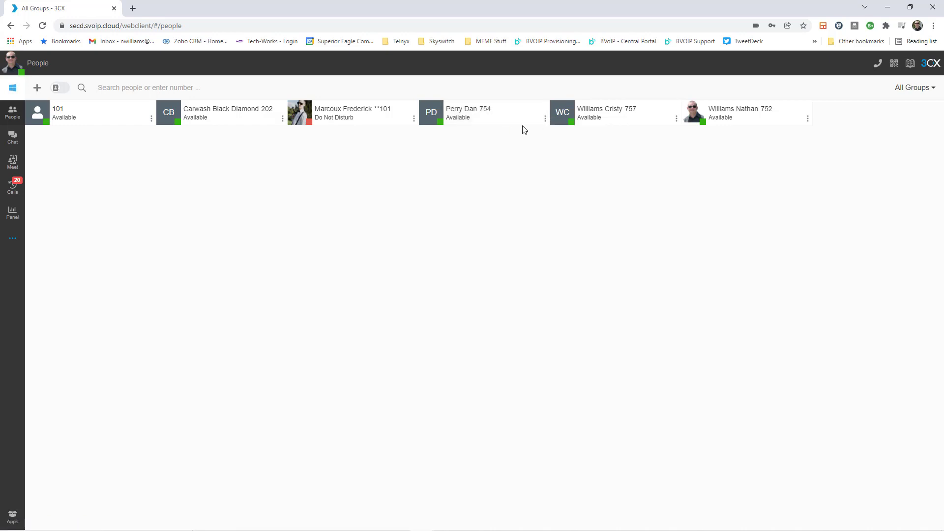
click(528, 119)
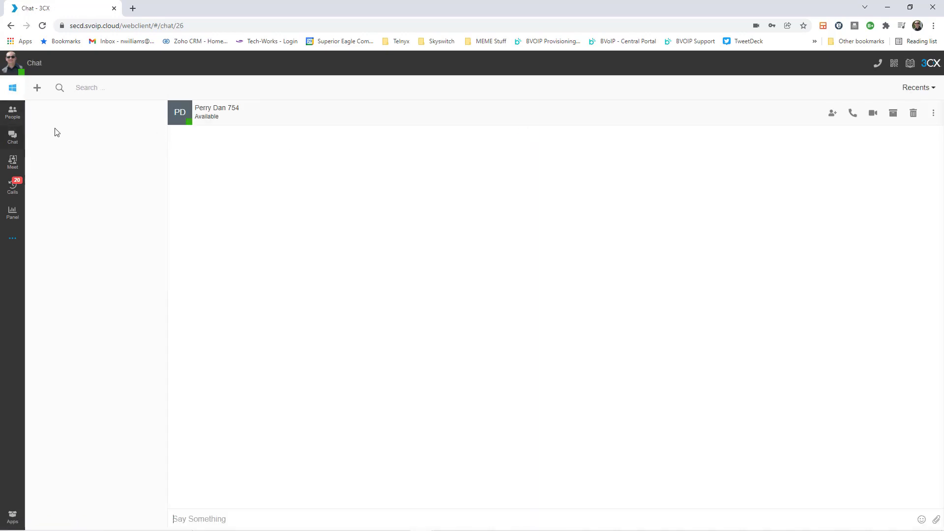
click(12, 113)
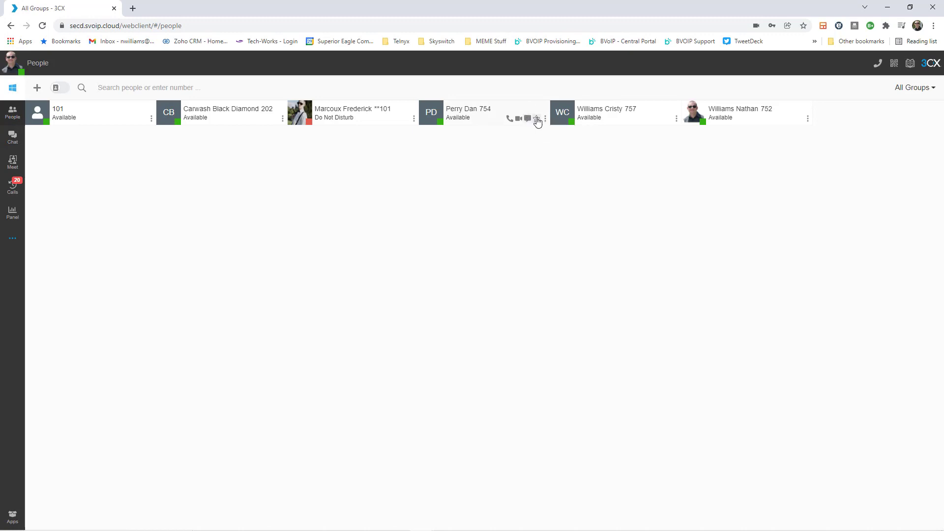
click(912, 88)
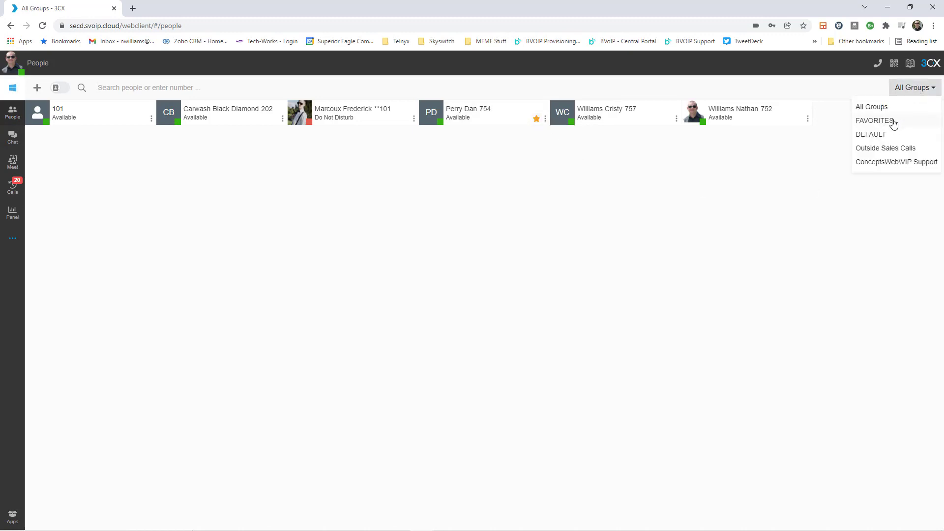
click(894, 123)
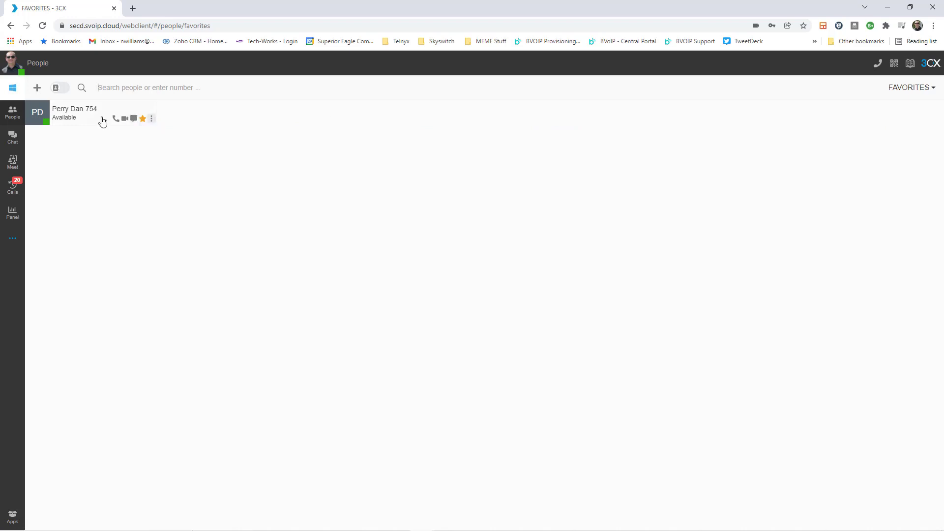
click(913, 88)
click(863, 107)
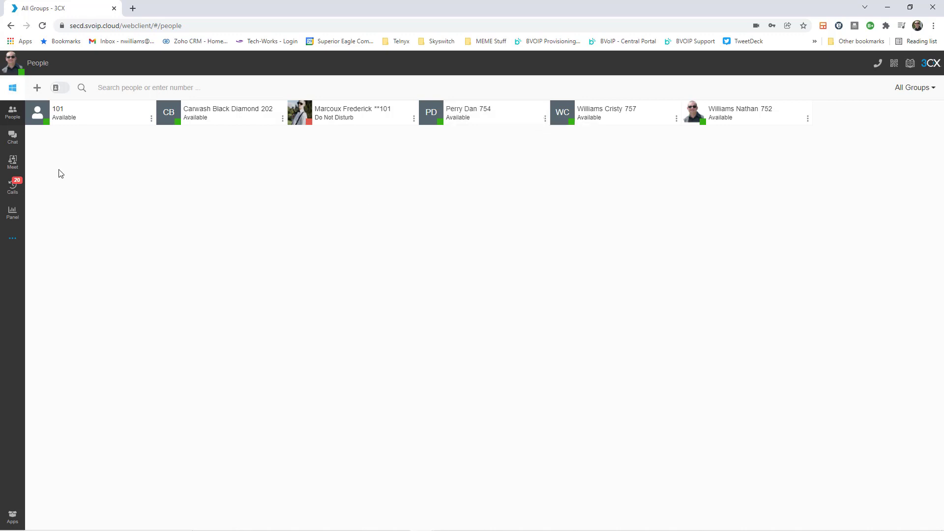
Switch the Chat list from Recents to Archived and glance at the first chat's actions.
click(18, 142)
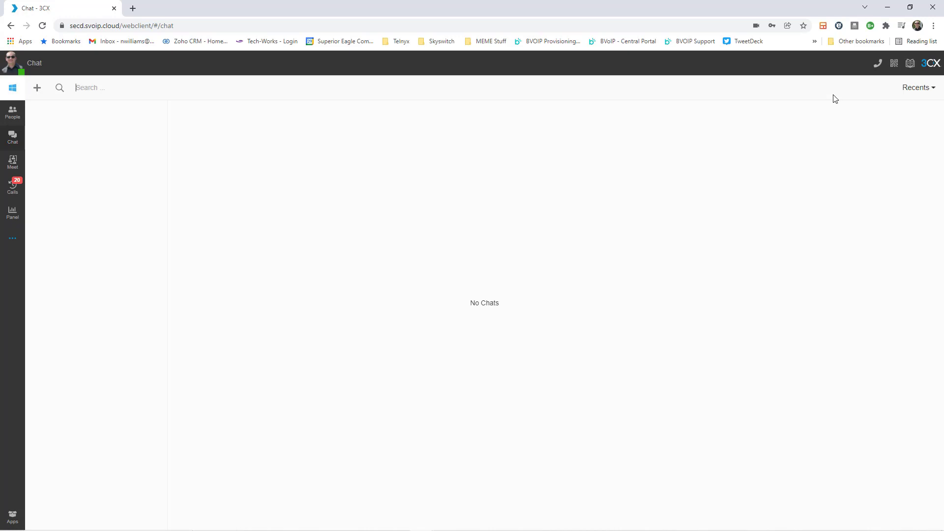
click(917, 88)
click(880, 121)
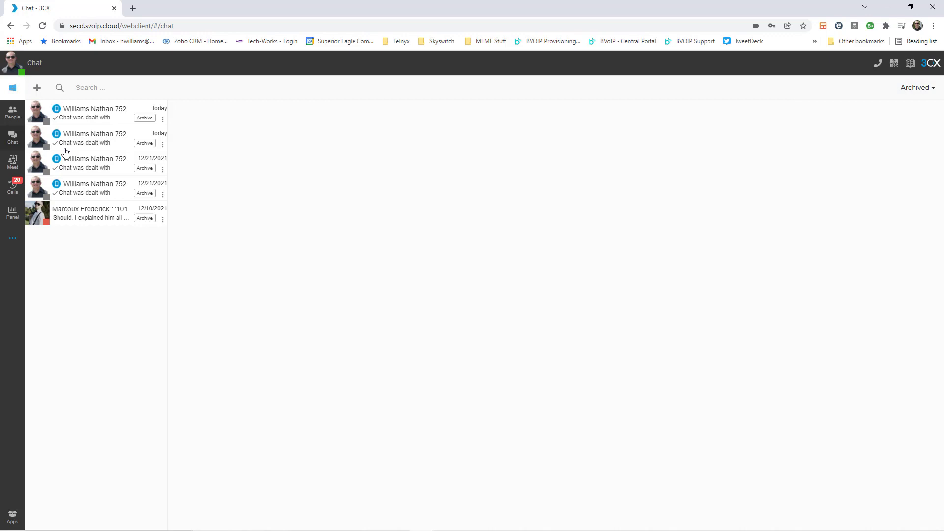
click(162, 120)
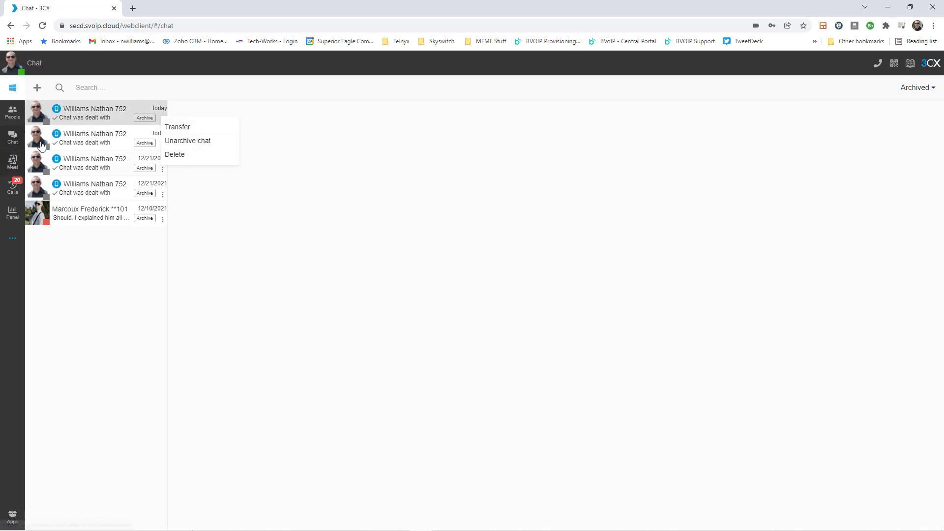
click(288, 168)
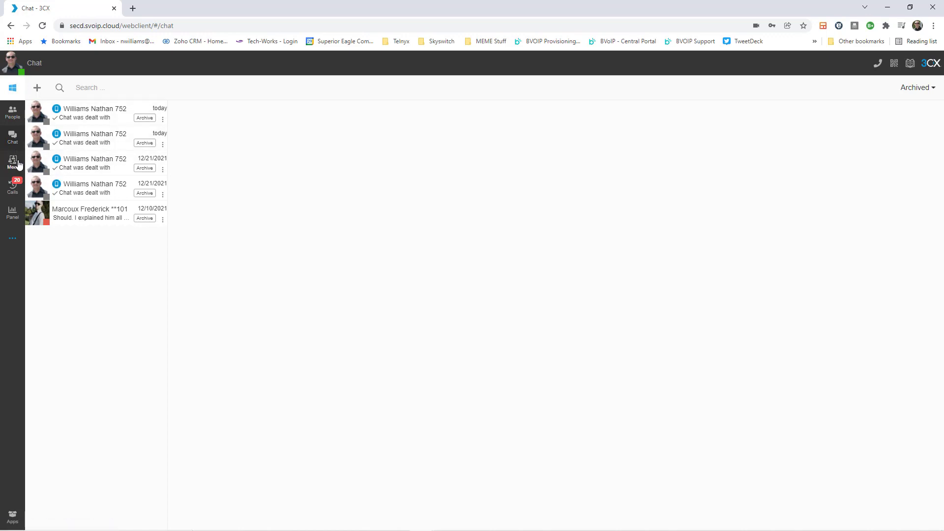
View a New Conference form with Google as calendar, then the Missed call history.
click(18, 163)
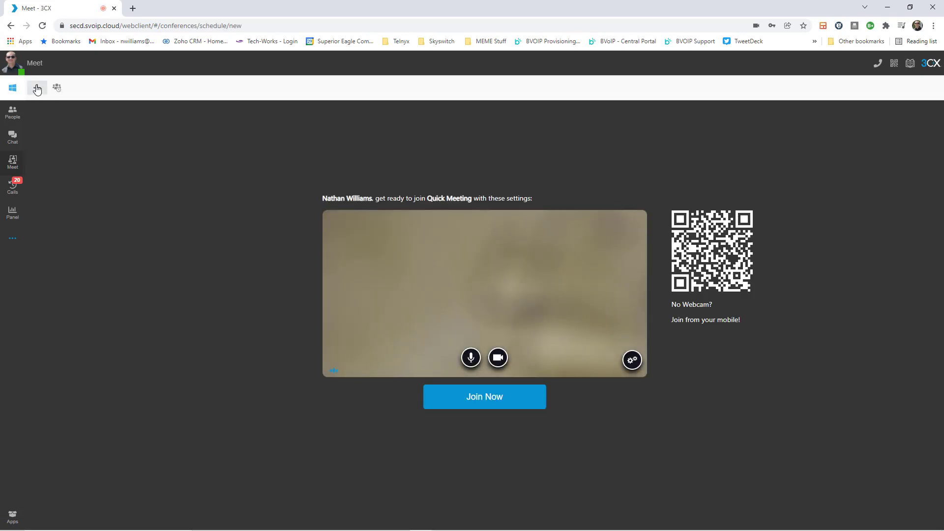
click(37, 87)
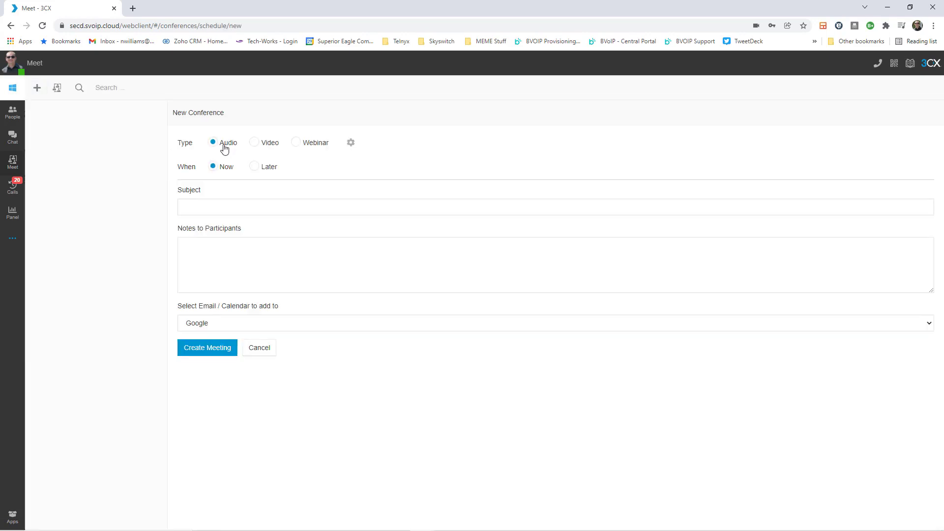
click(284, 326)
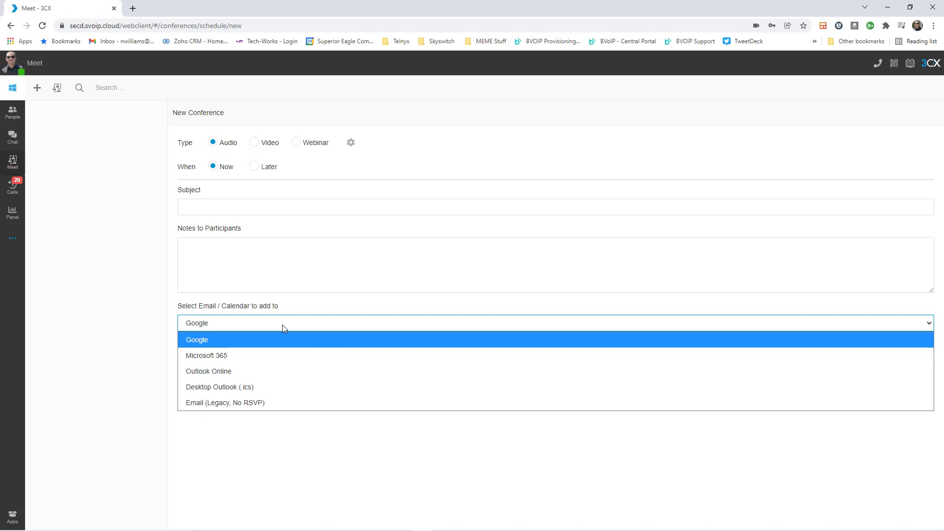
click(112, 261)
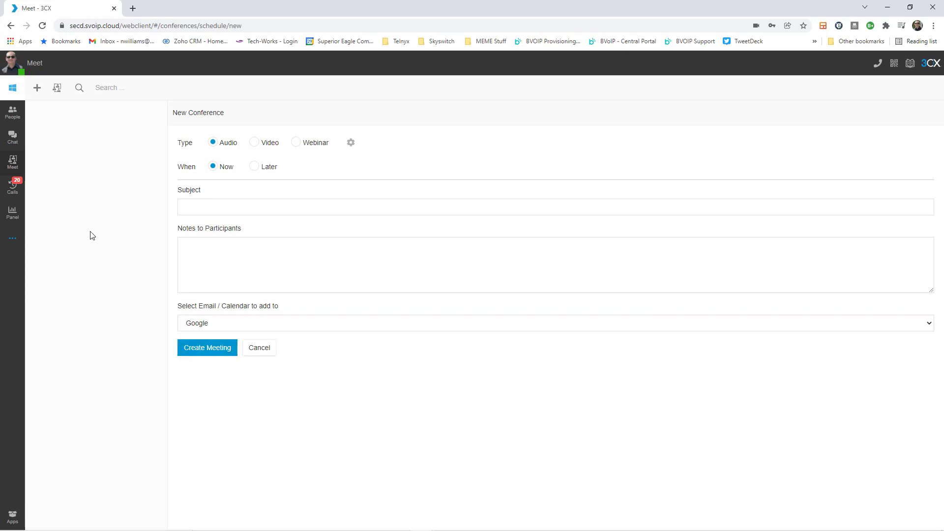
click(14, 188)
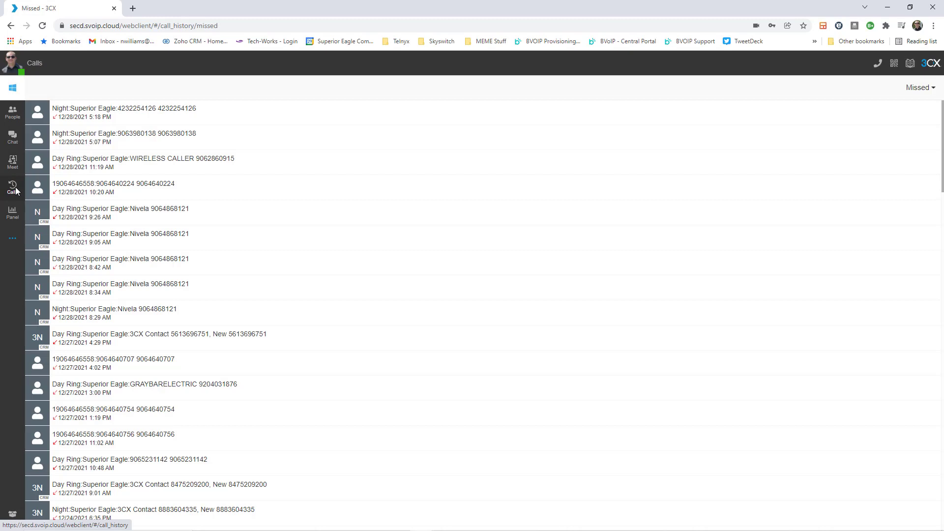
Open the Panel switchboard showing all calls and extension 752's agent status.
click(12, 214)
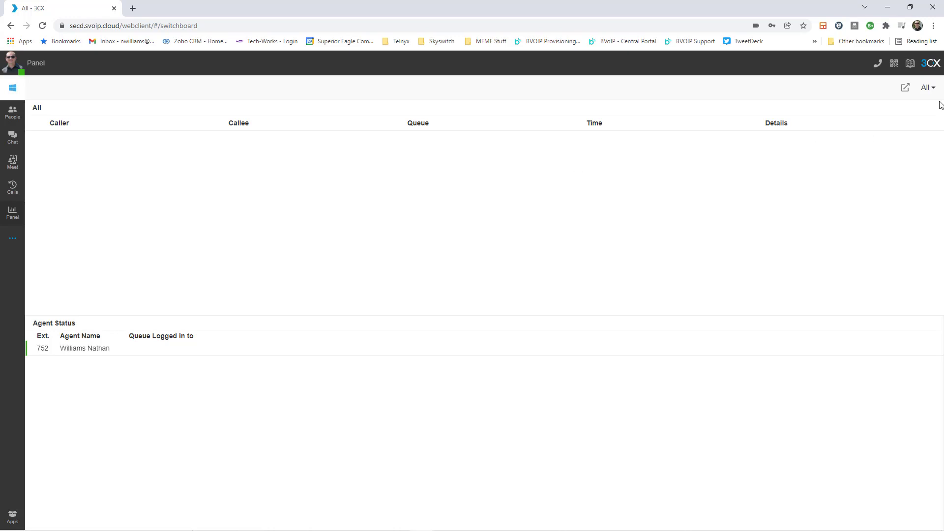
Change the Panel view from All to the 803 Customer Service queue.
click(927, 87)
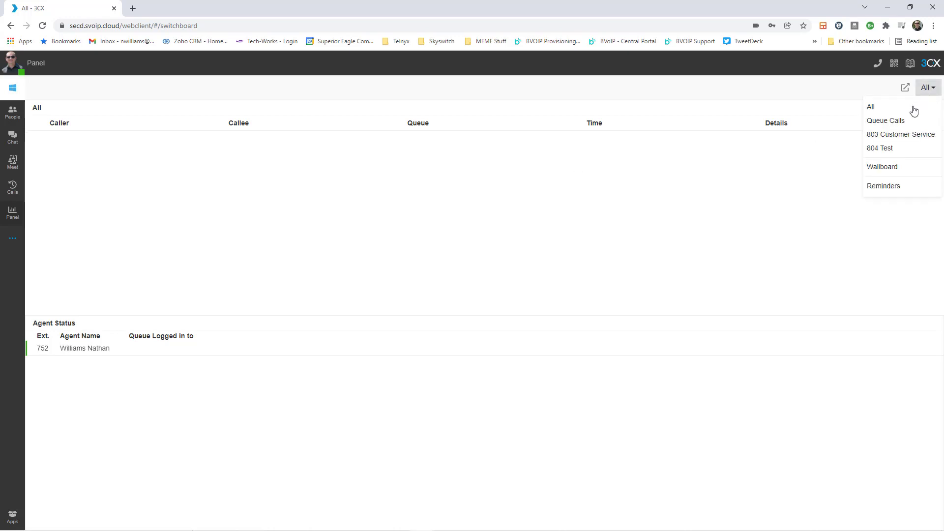
click(893, 135)
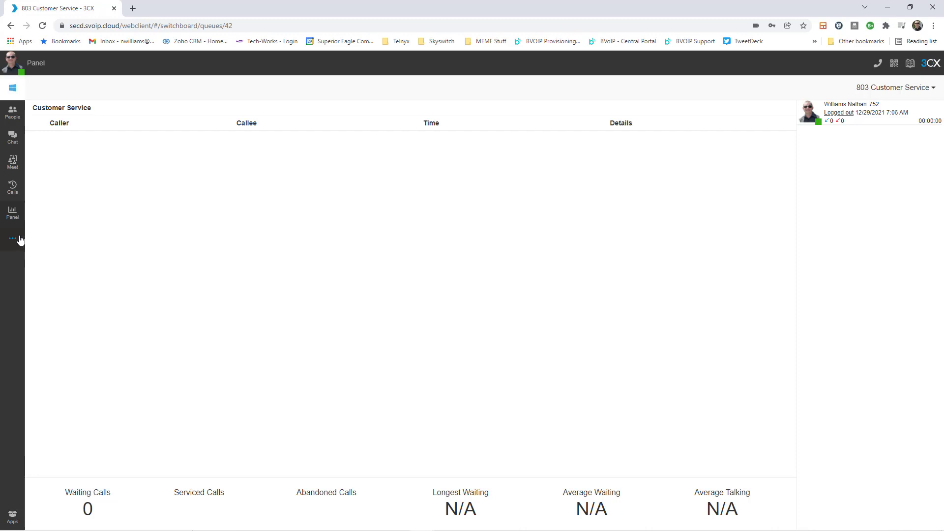
Open the Contacts list and start a new contact.
click(14, 240)
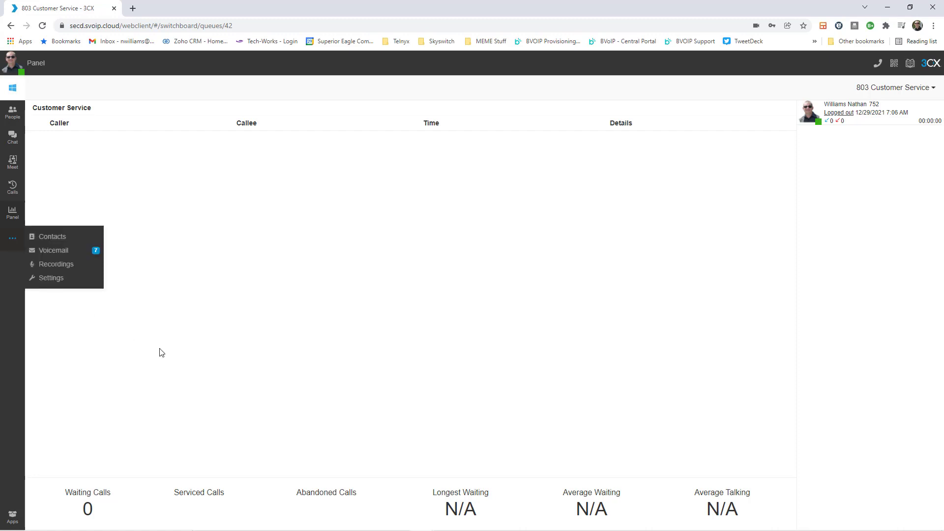
click(13, 238)
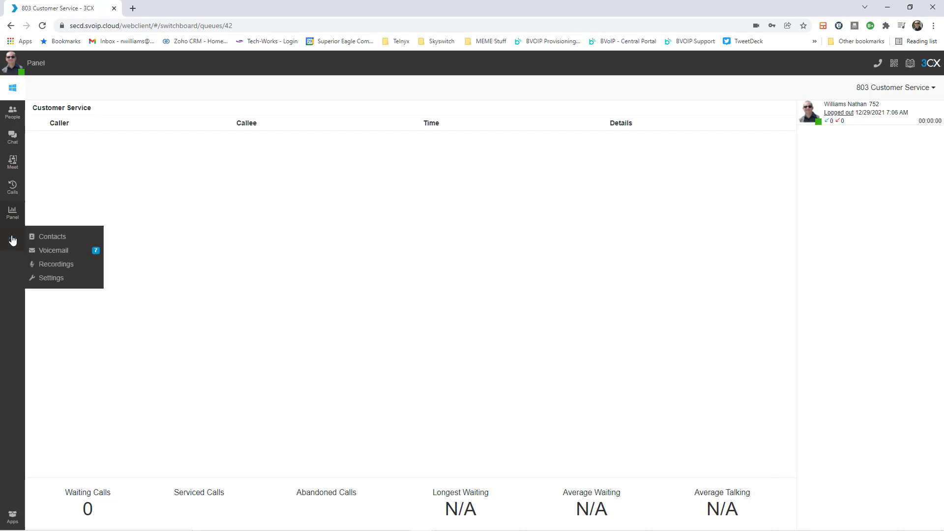
click(52, 236)
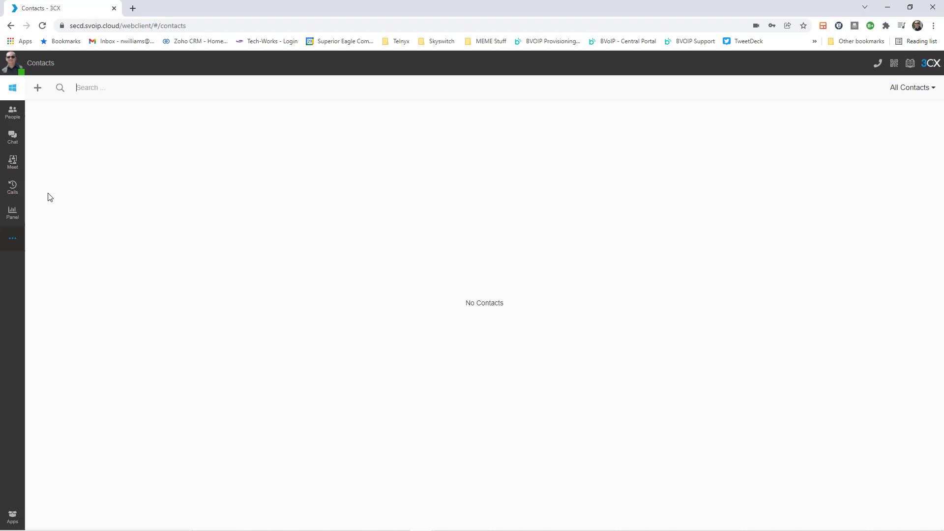
click(37, 88)
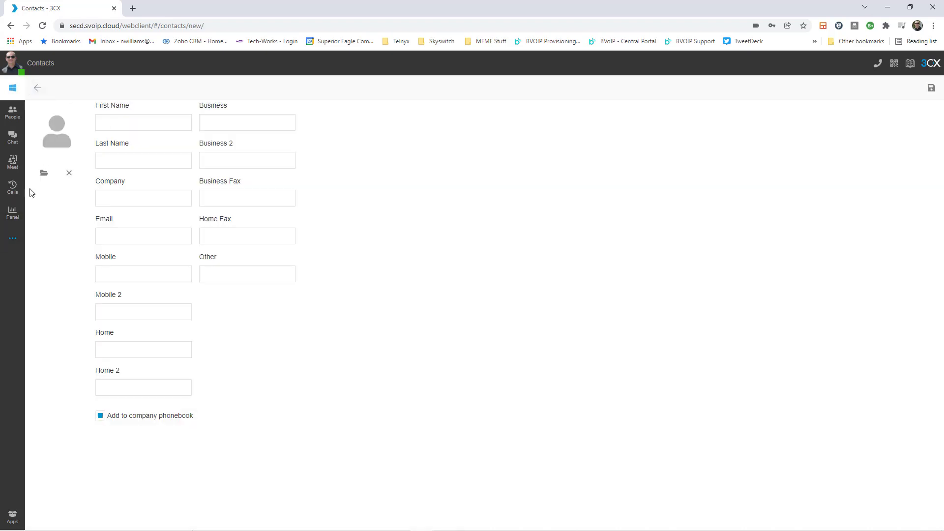
Check the Voicemail list and personal Settings, then return to People.
click(14, 239)
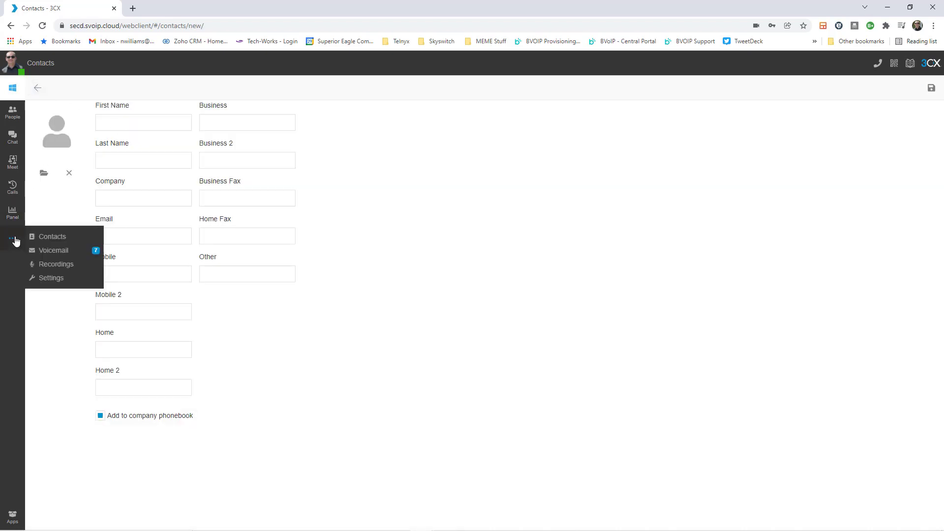
click(41, 252)
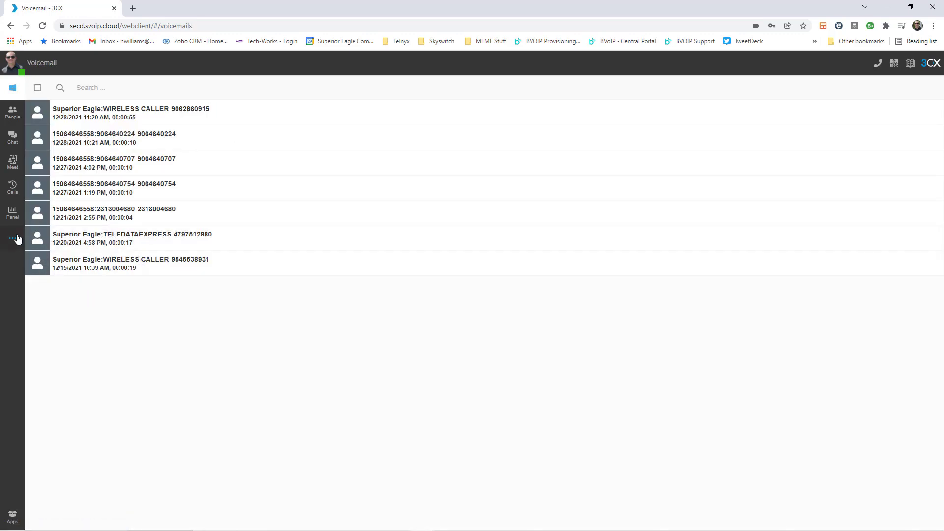
click(13, 238)
click(43, 277)
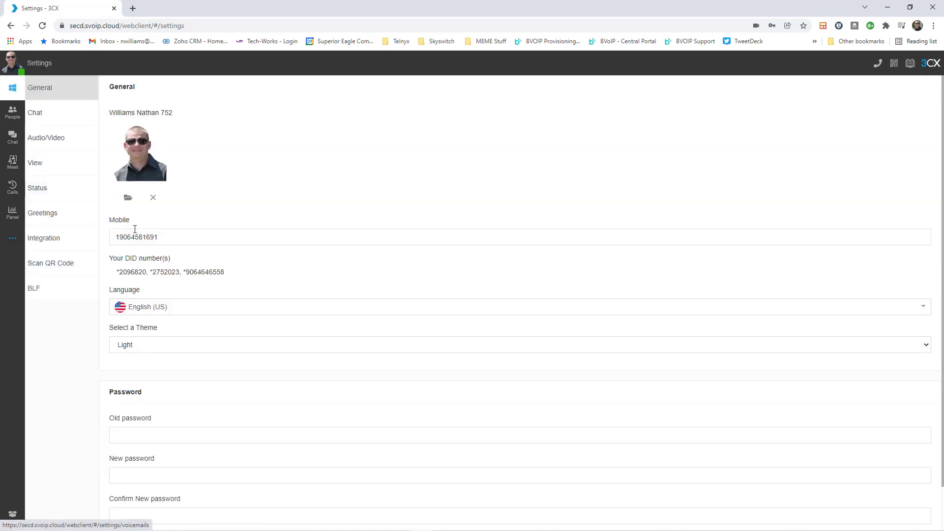
click(15, 114)
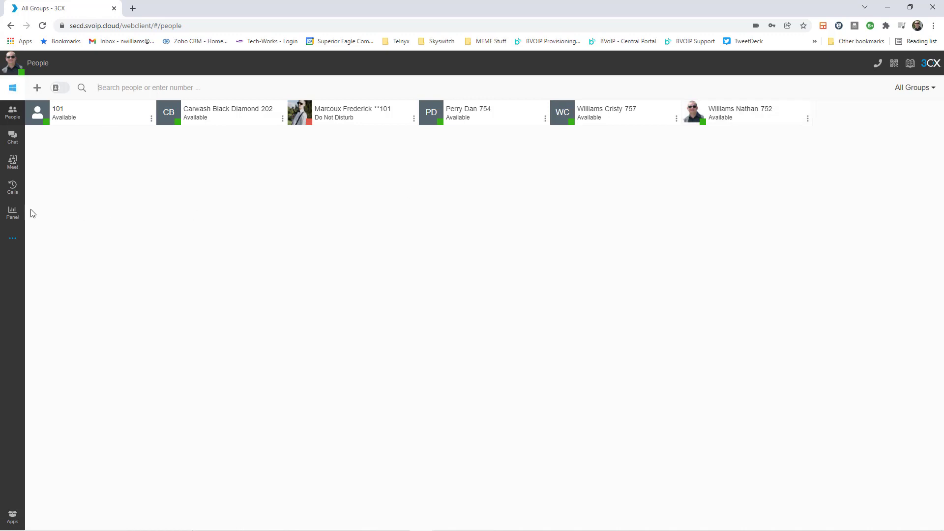
Open the Panel and switch its view to the 803 Customer Service queue.
click(12, 212)
click(933, 92)
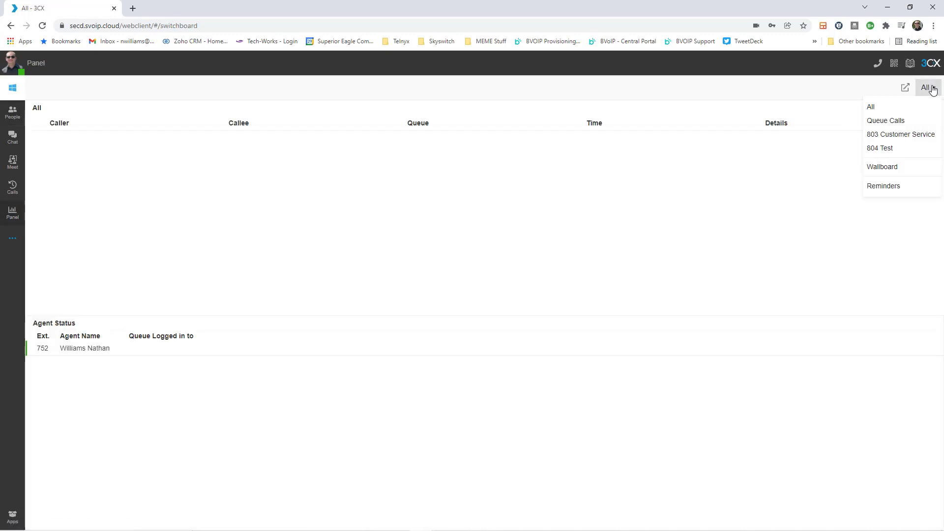
click(910, 138)
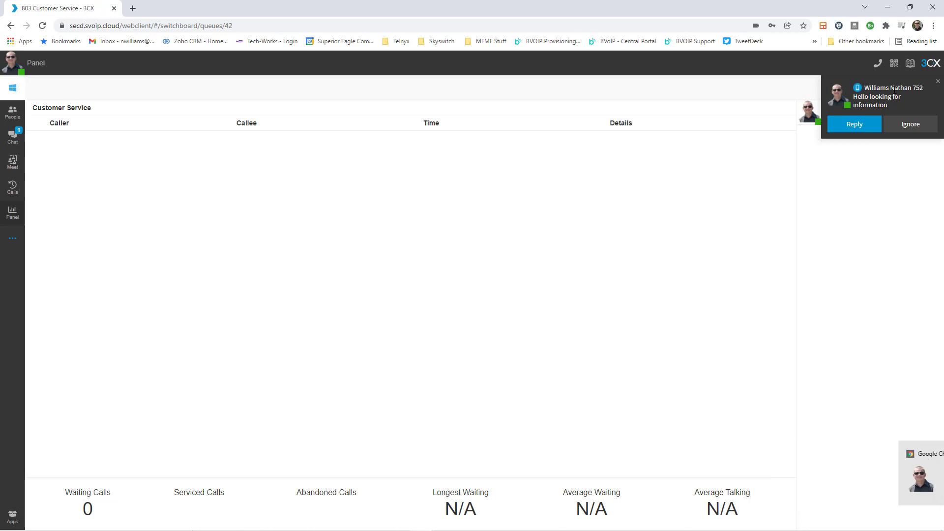
Reply 'Hi how are you' to extension 752's incoming chat.
click(866, 124)
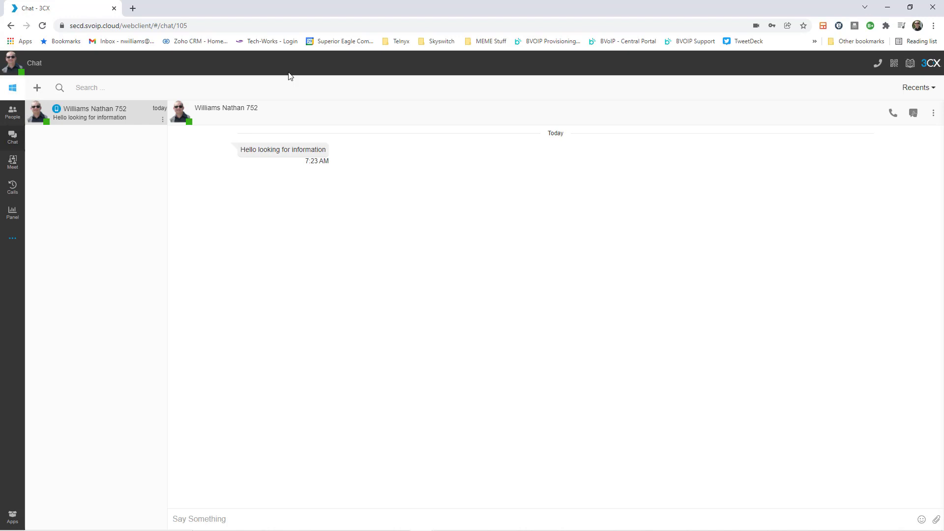
mouse_move(307, 160)
click(228, 524)
text(Hi how are you)
key(Return)
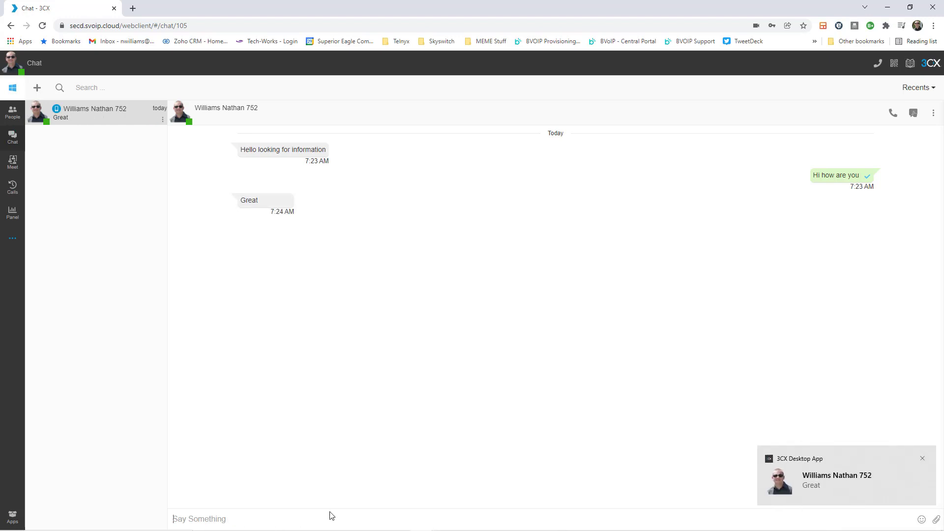
mouse_move(283, 203)
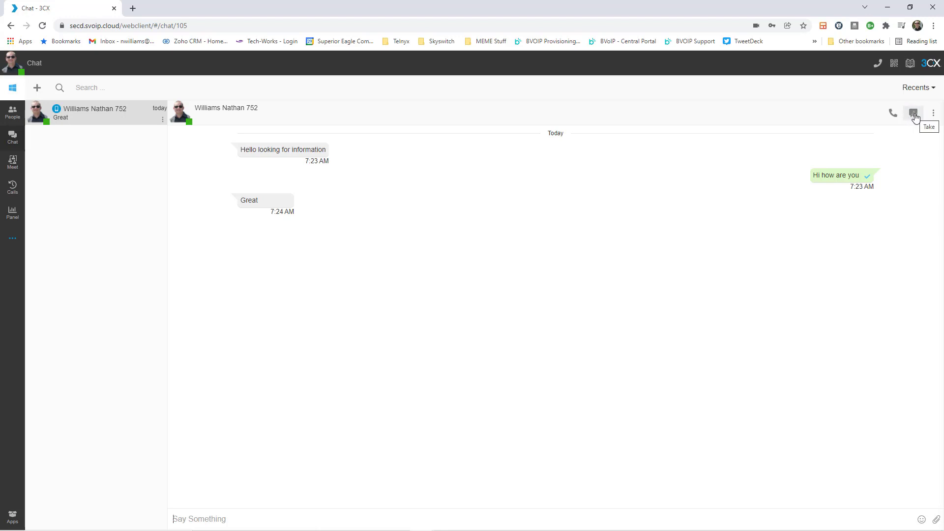
Take the extension 752 chat, review the Transfer list, then mark it Dealt With.
click(913, 114)
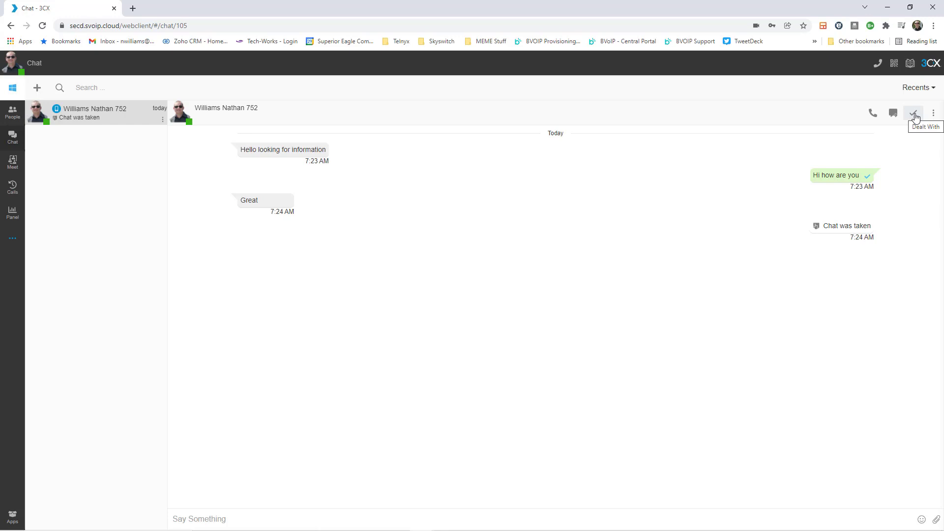
click(279, 518)
click(893, 114)
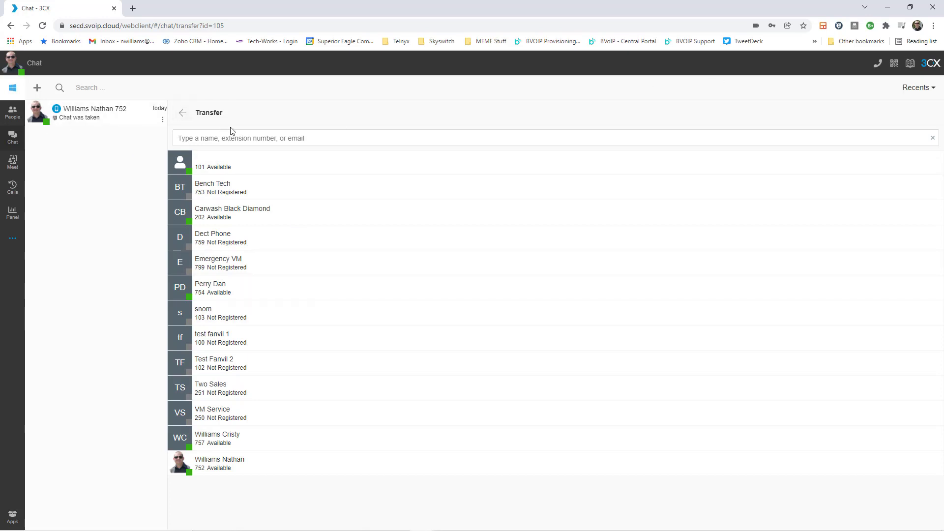
click(182, 113)
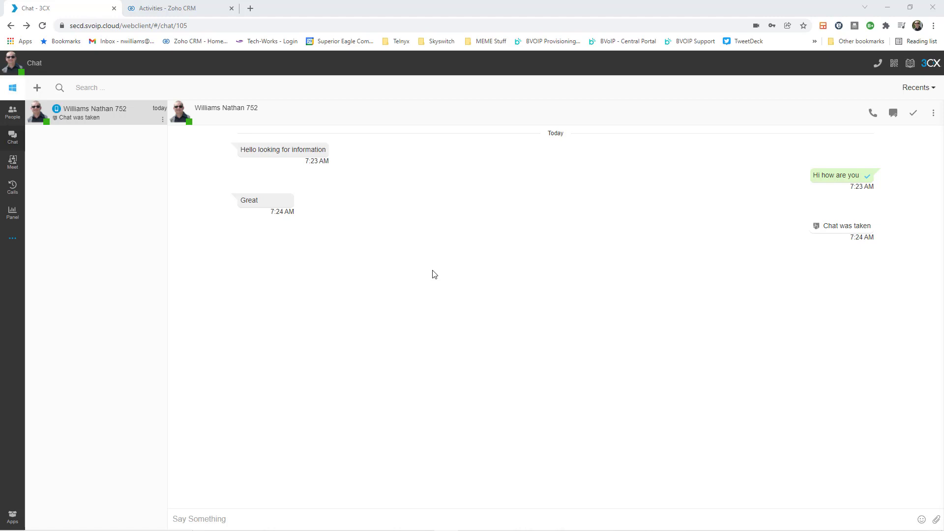
click(163, 121)
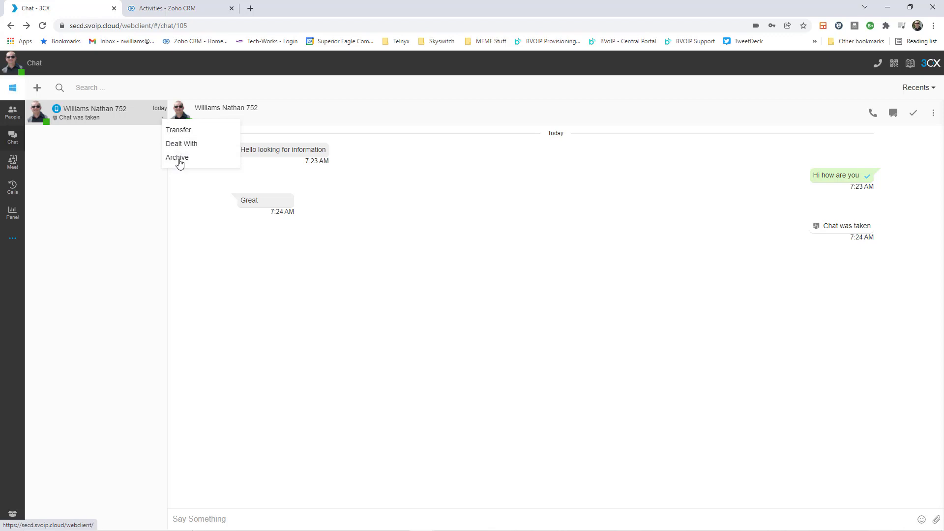
click(186, 144)
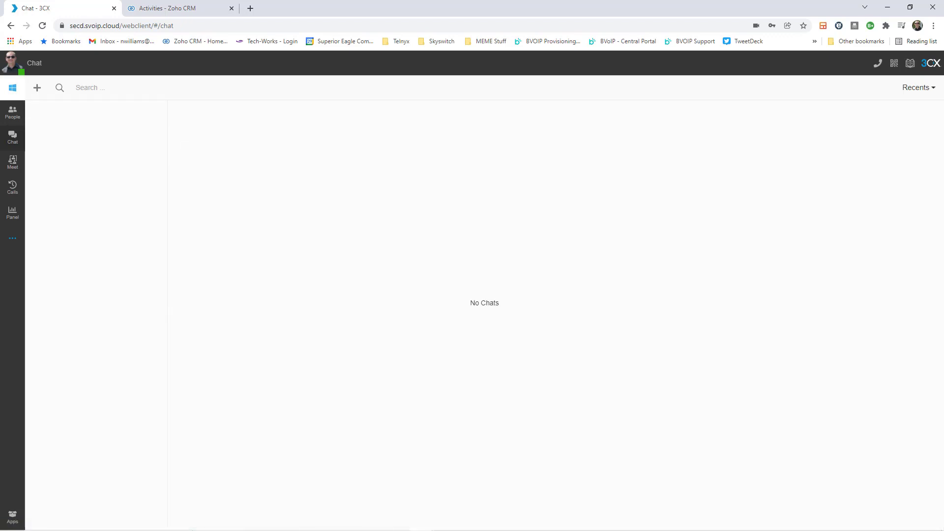
Read the newest 3CX PhoneSystem Chat Session task's transcript in Zoho CRM, then return to 3CX.
key(ctrl+Tab)
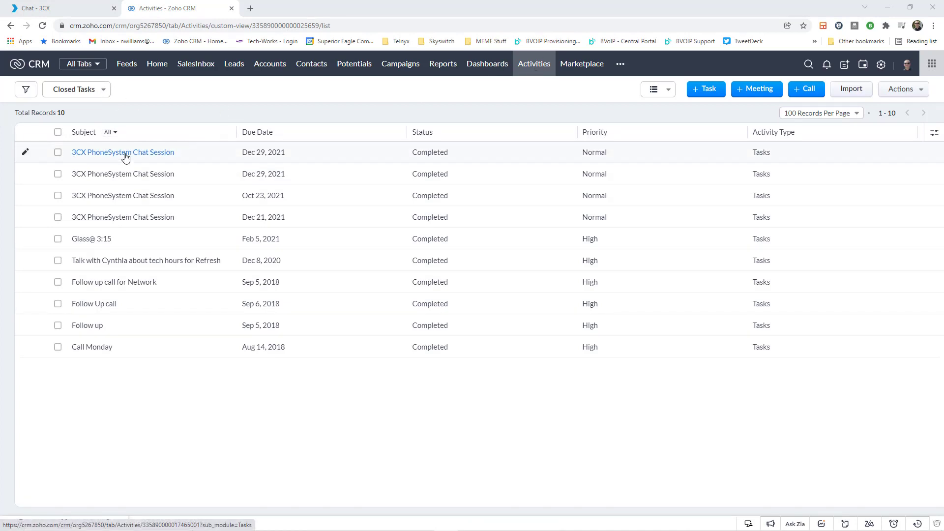
click(154, 155)
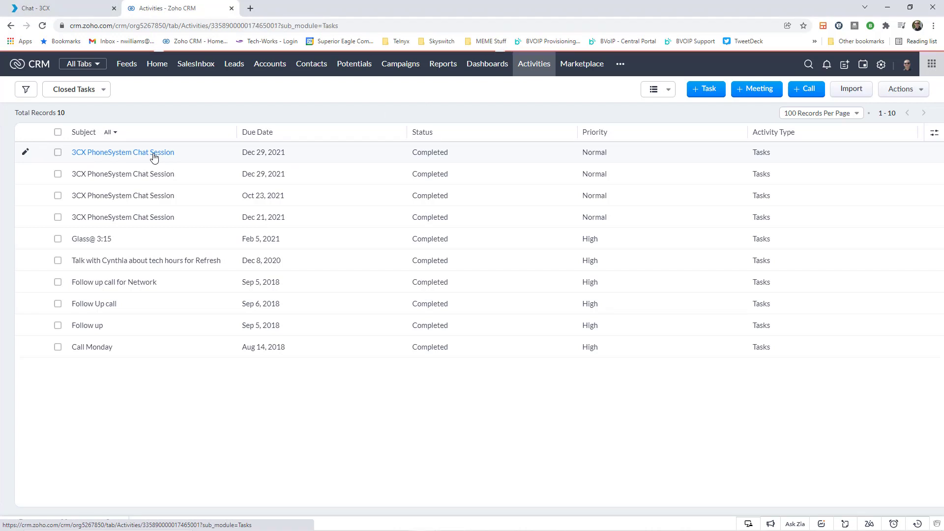
scroll(347, 261, down, 2)
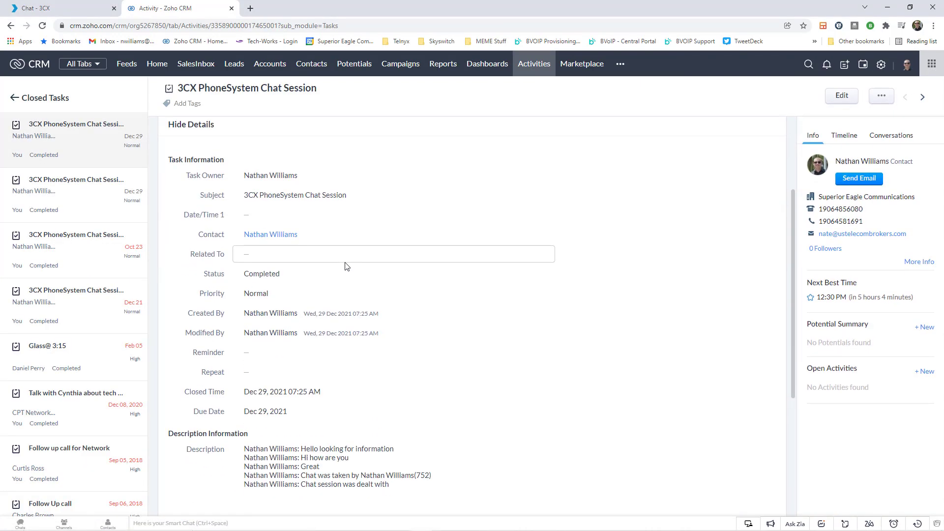
scroll(347, 265, down, 2)
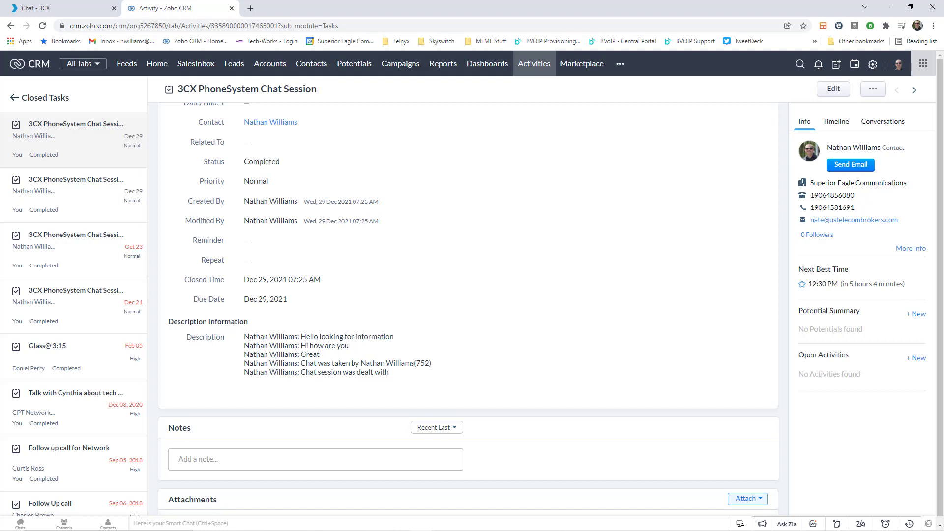
key(ctrl+shift+Tab)
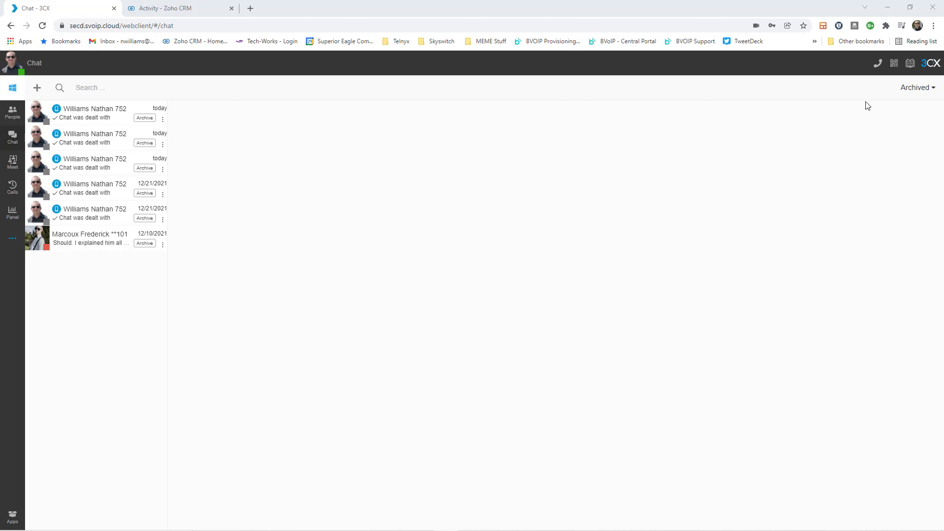
Show and dismiss the 3CX app install QR code, then return to the People extension list.
click(893, 64)
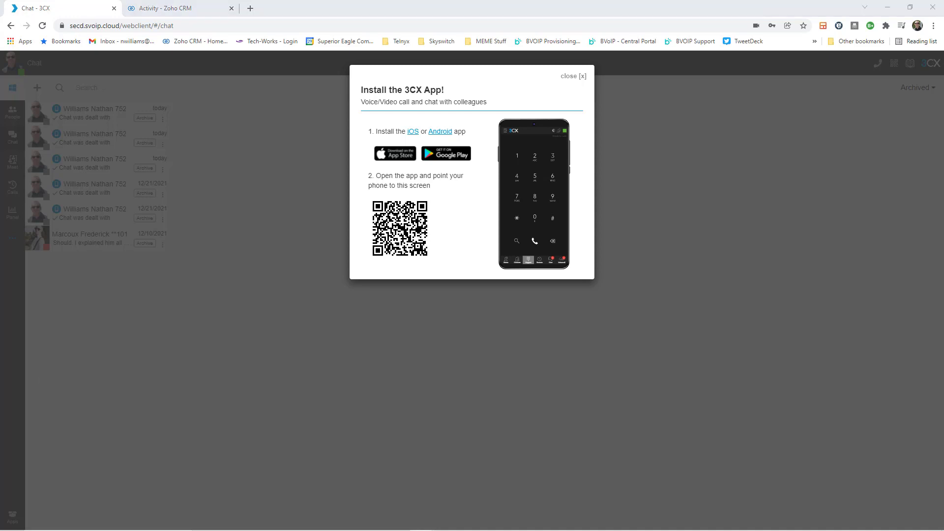
click(359, 379)
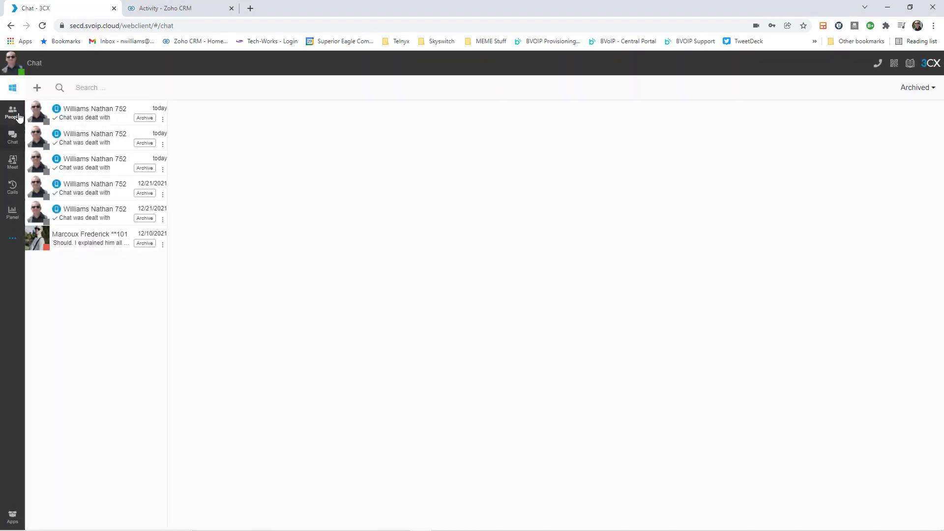
click(12, 112)
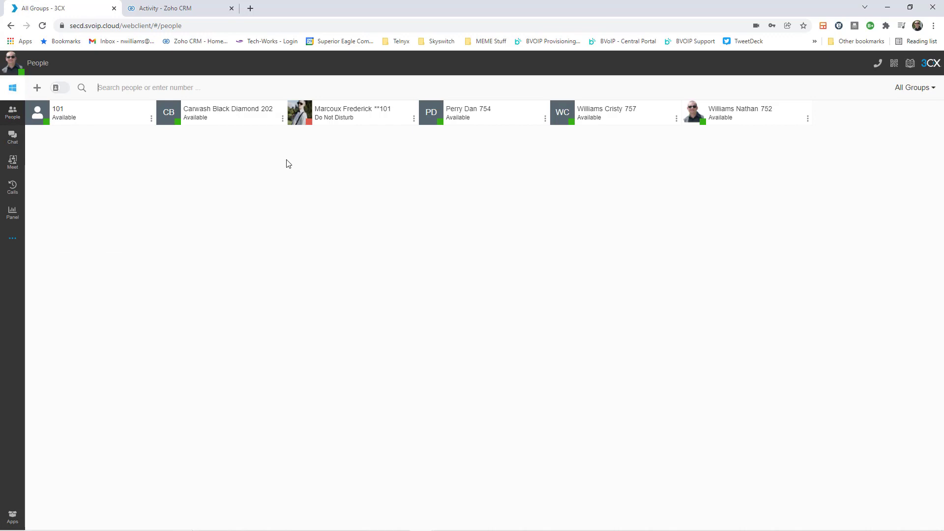
Call the contact's mobile number from the dialpad, then view the Panel switchboard.
click(876, 64)
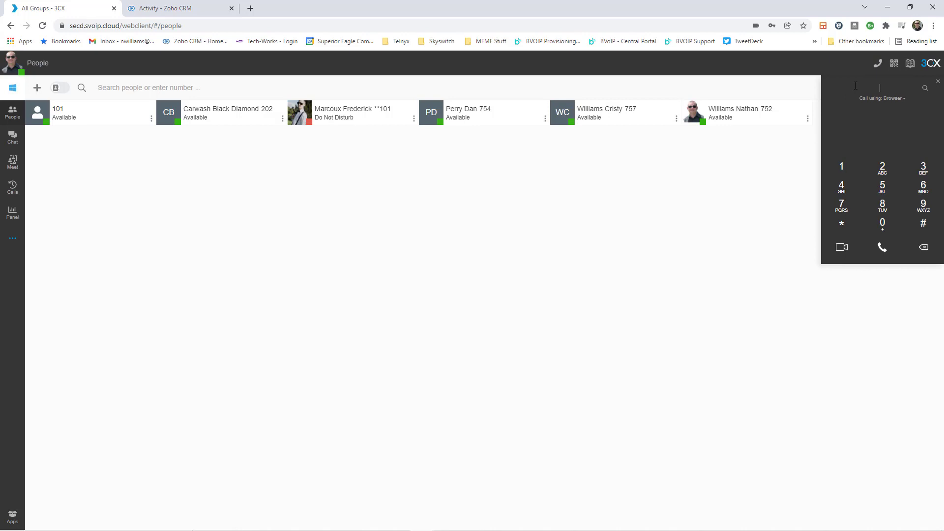
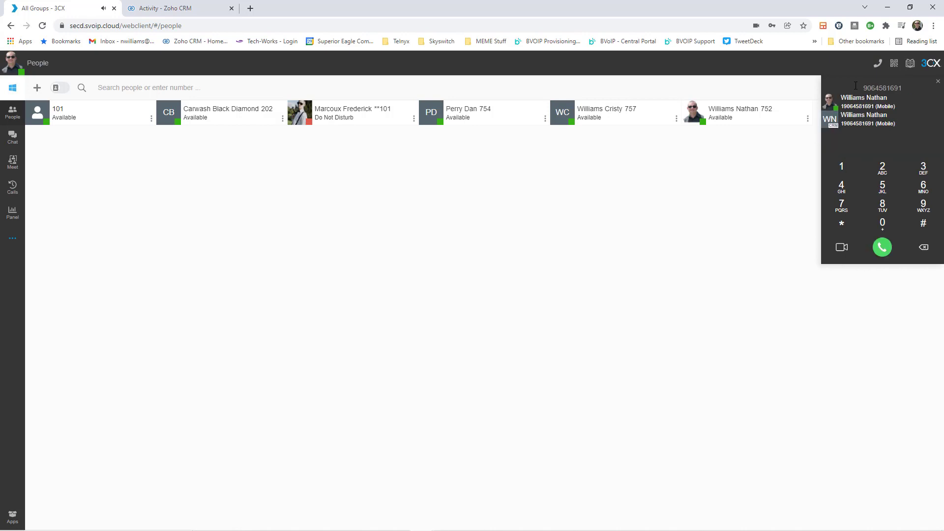
key(Return)
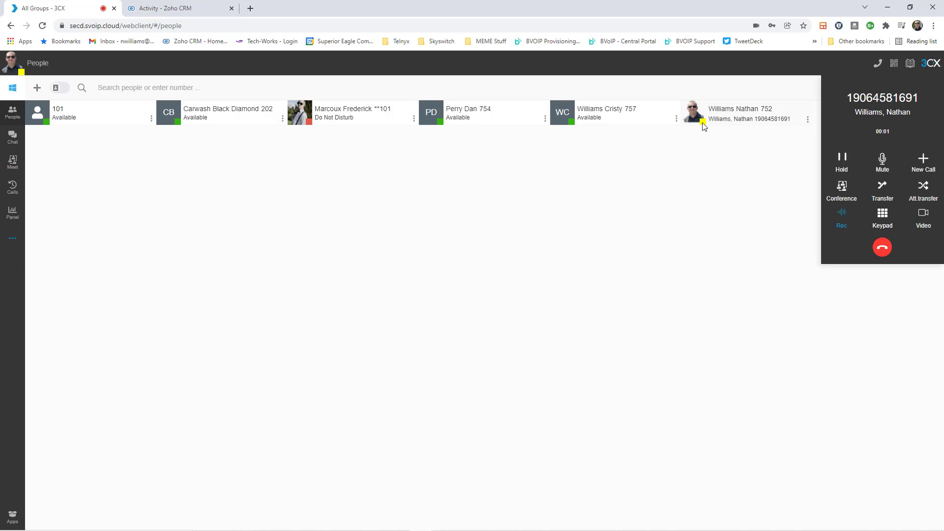
click(15, 214)
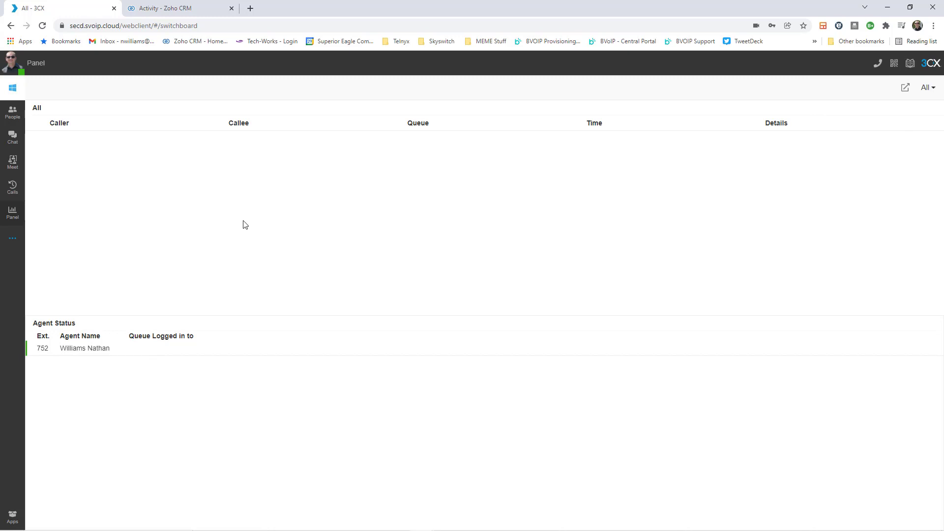
Switch the Panel from All to the Wallboard showing call statistics.
click(927, 87)
click(885, 169)
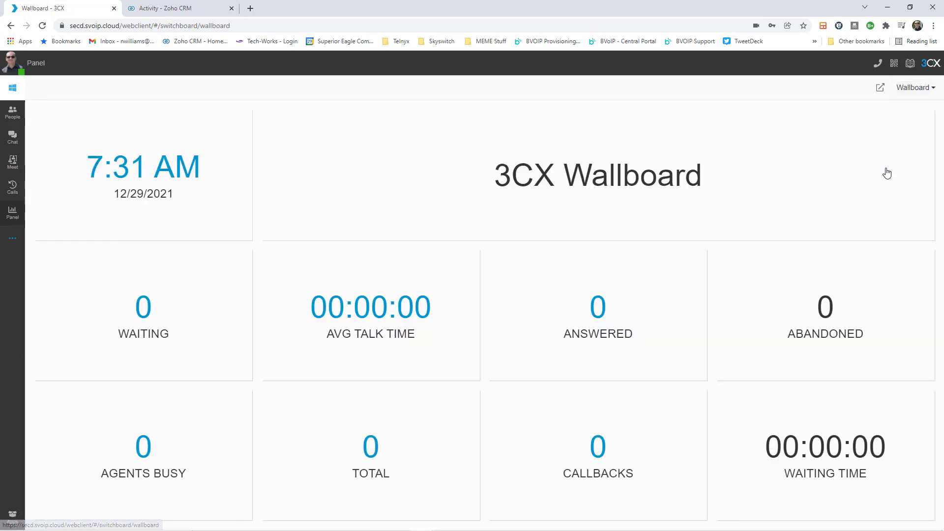